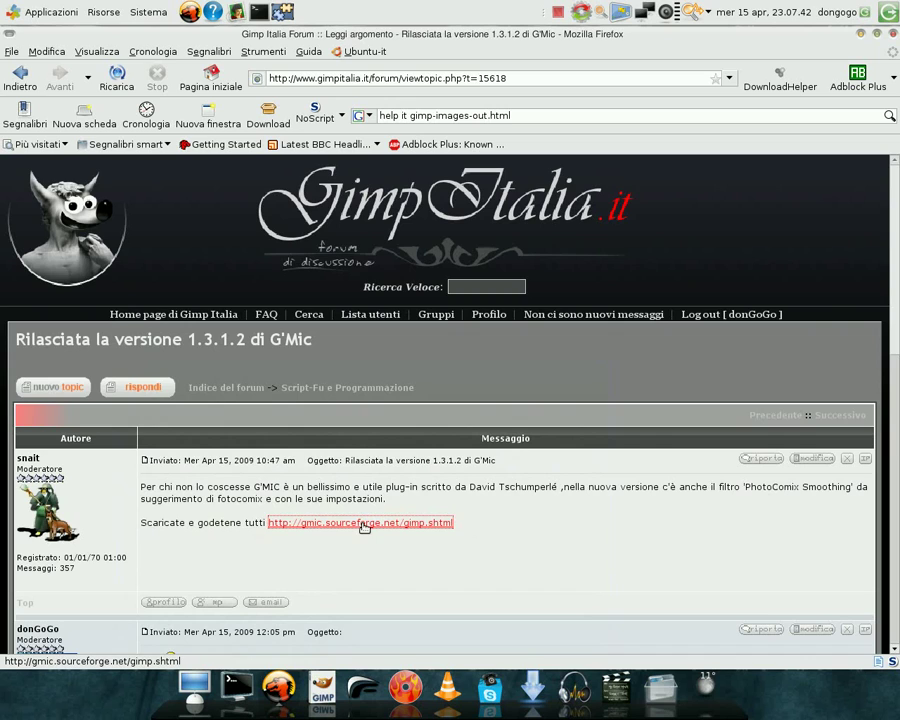
Open the G'MIC GIMP plug-in page (gmic.sourceforge.net/gimp.shtml) from the forum post link
left_click(364, 523)
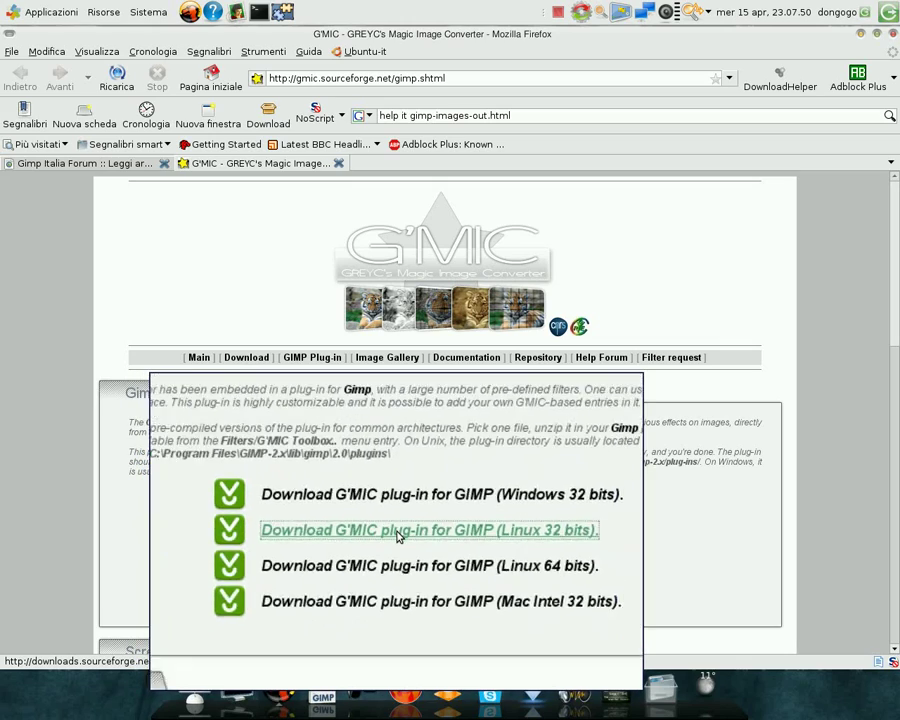
Download gmic4gimp_linux32.zip, open it with Gestore di archivi, and start extracting gmic4gimp
left_click(372, 530)
left_click_drag(564, 404, 422, 245)
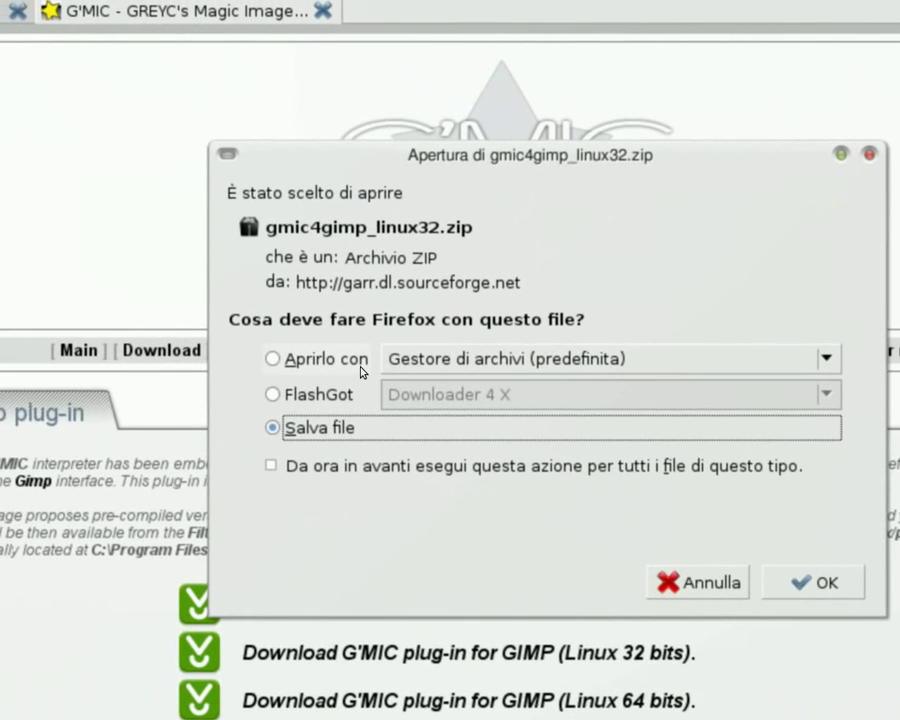
left_click(362, 372)
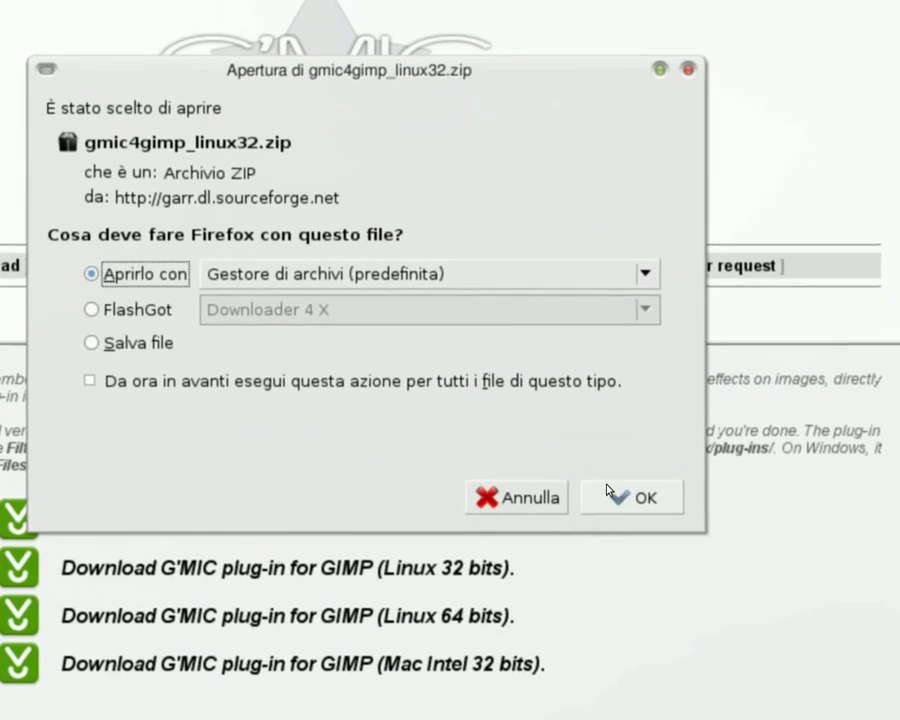
left_click(813, 582)
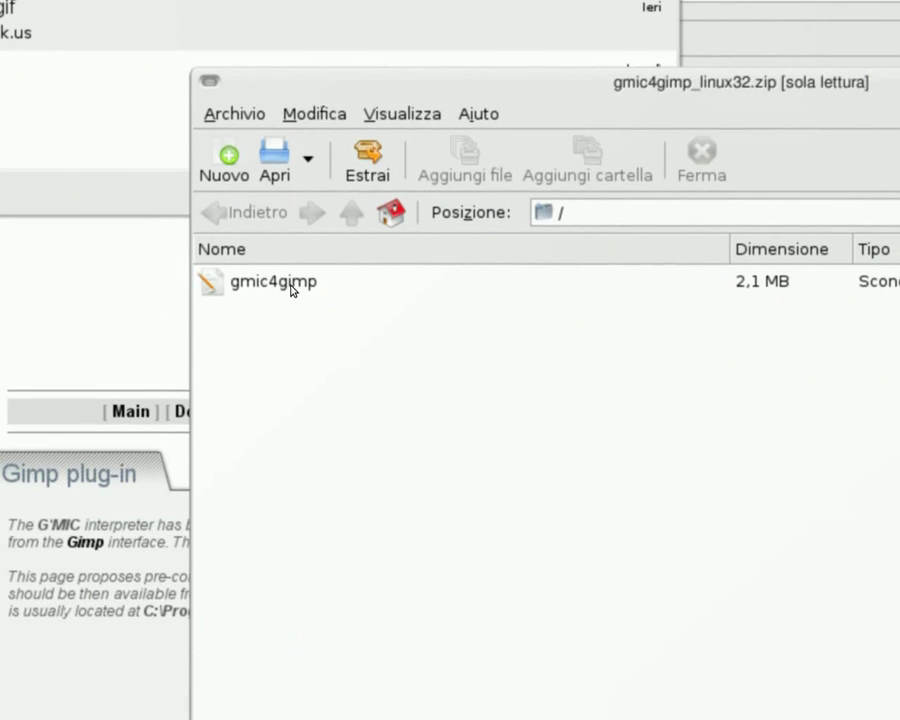
left_click(291, 290)
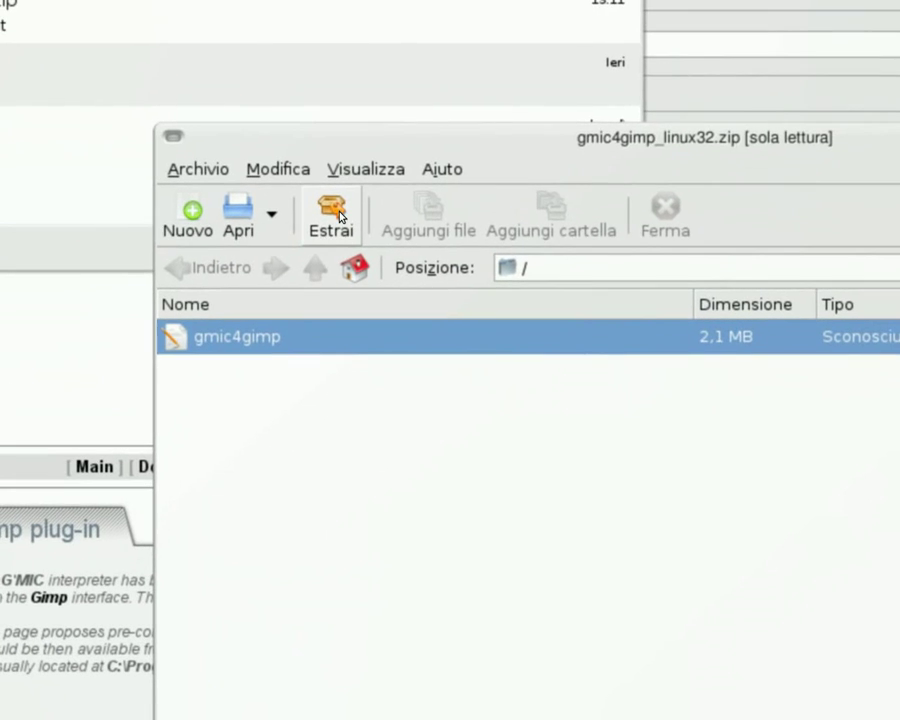
left_click(339, 215)
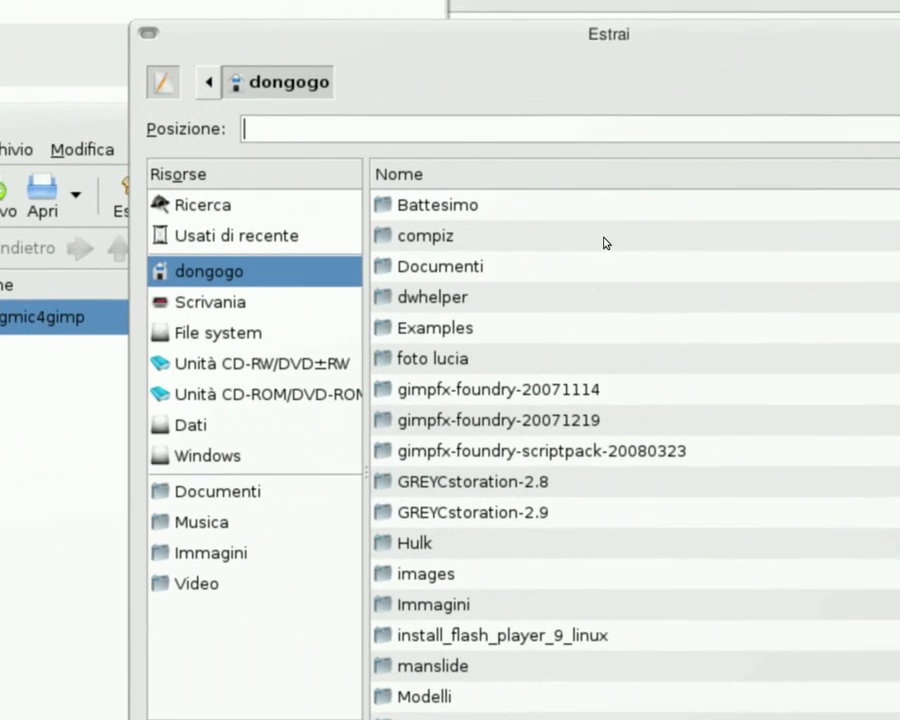
Show hidden files in the extraction dialog and open the home folder's .gimp-2.6 directory
right_click(600, 216)
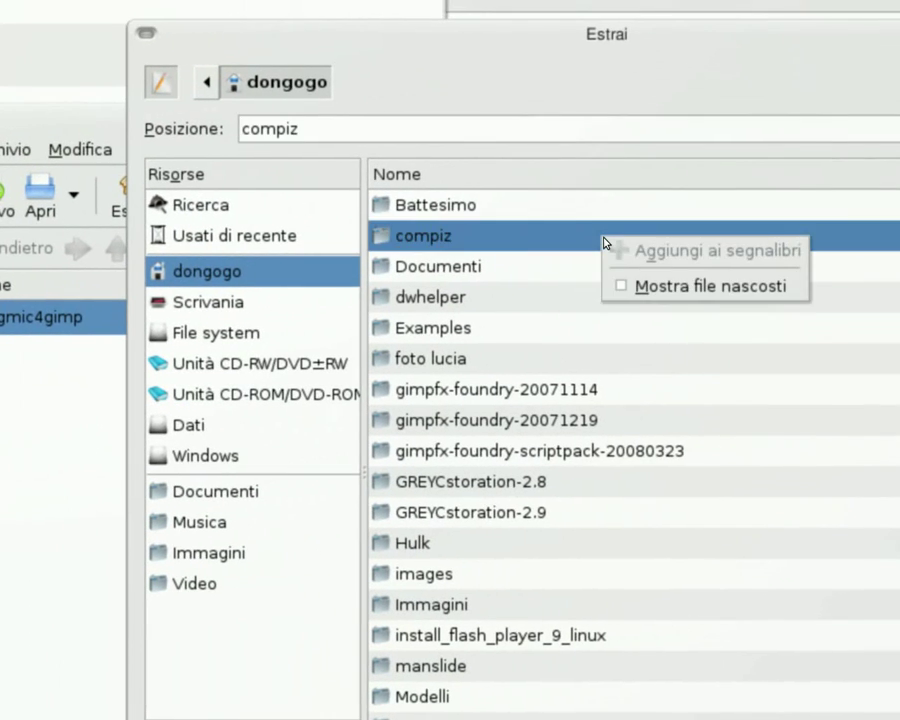
left_click(615, 266)
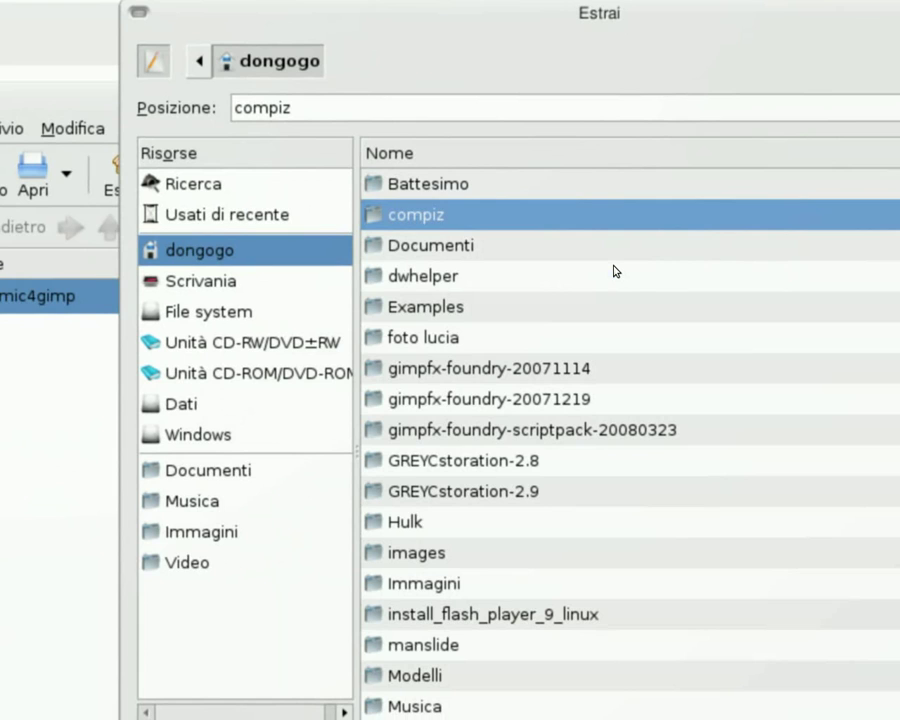
scroll(615, 270, "down", 5)
scroll(613, 271, "down", 5)
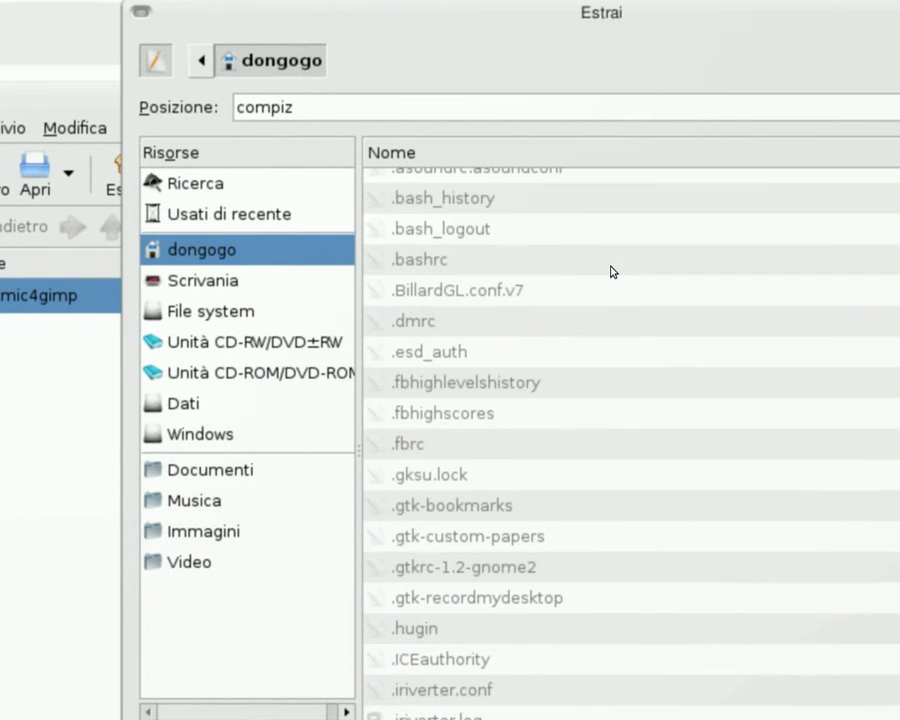
scroll(613, 271, "up", 5)
scroll(613, 271, "up", 2)
scroll(613, 271, "up", 5)
scroll(613, 271, "up", 2)
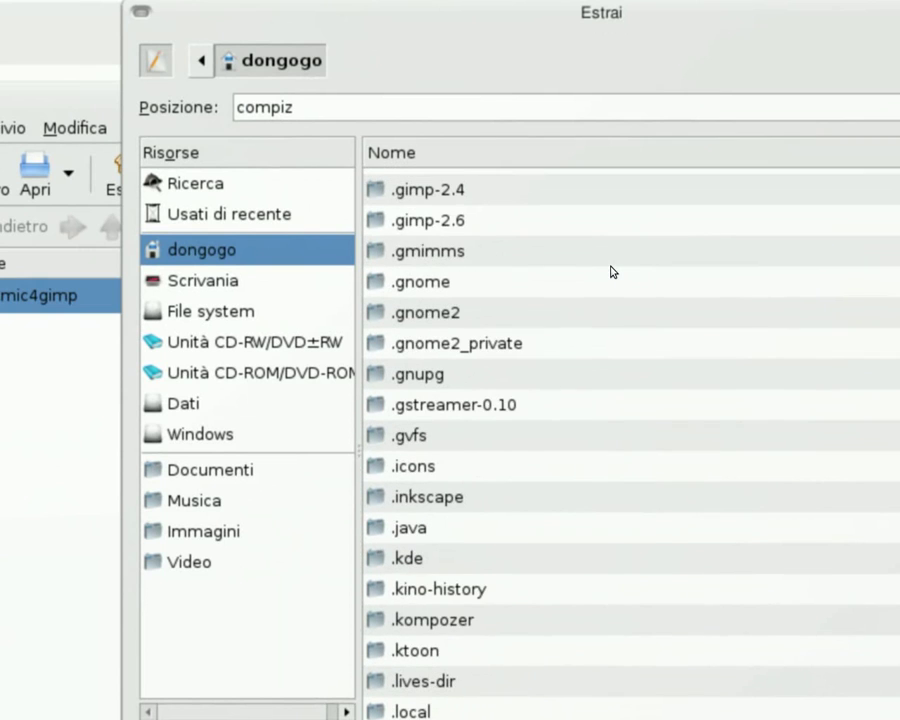
scroll(611, 271, "up", 1)
double_click(476, 281)
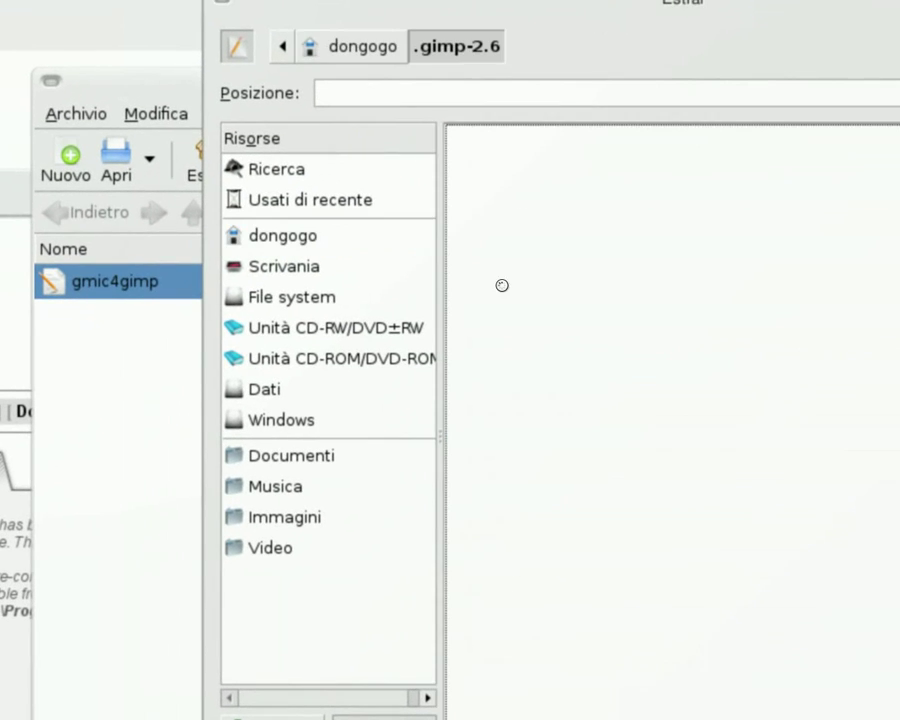
Open the plug-ins folder and extract gmic4gimp there
scroll(562, 281, "down", 4)
scroll(562, 281, "down", 2)
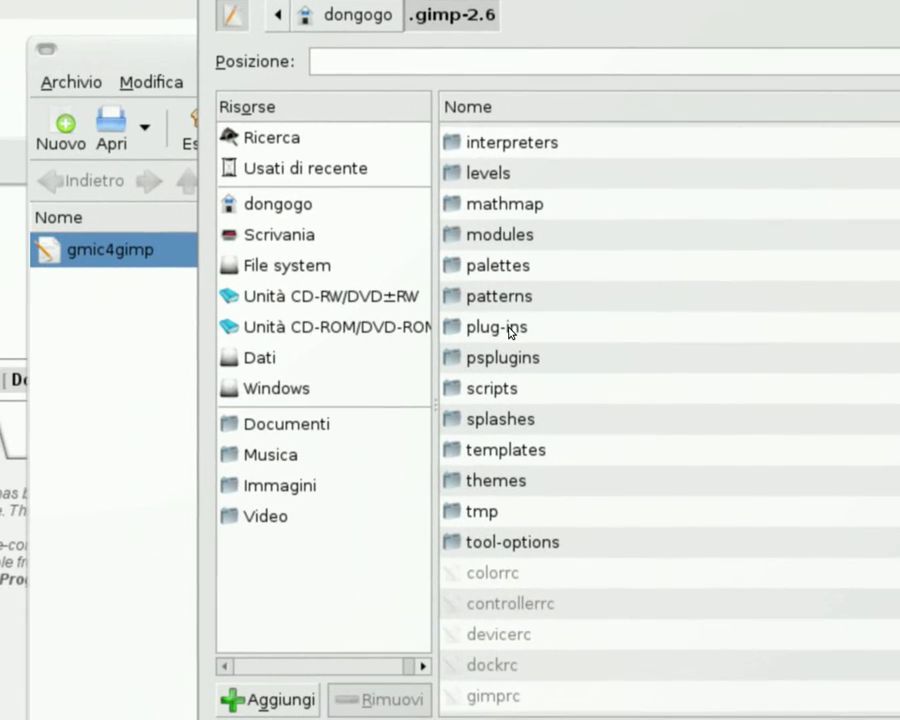
double_click(488, 348)
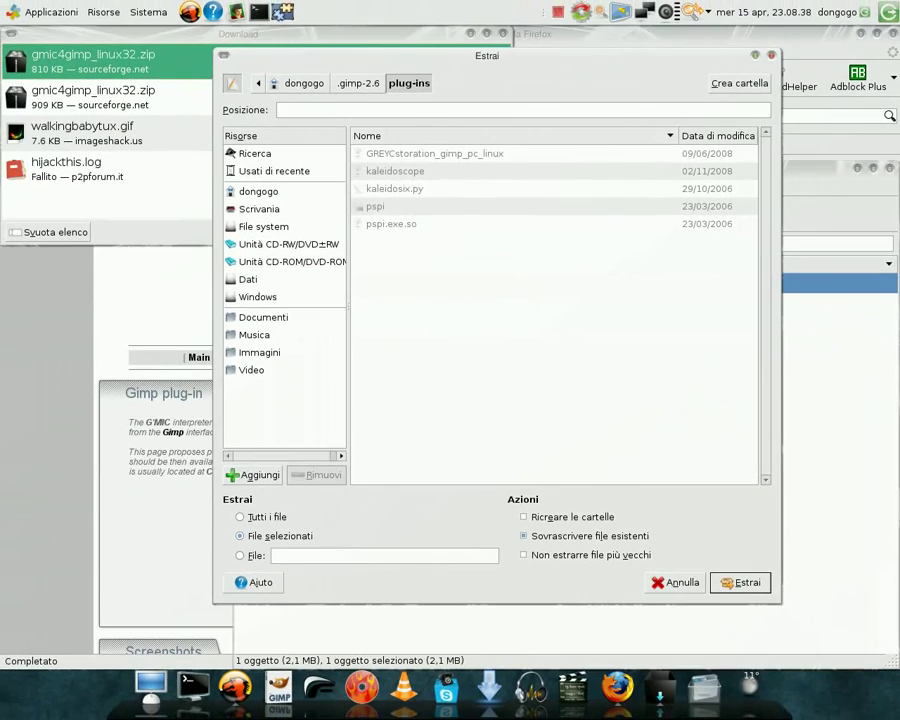
left_click(741, 582)
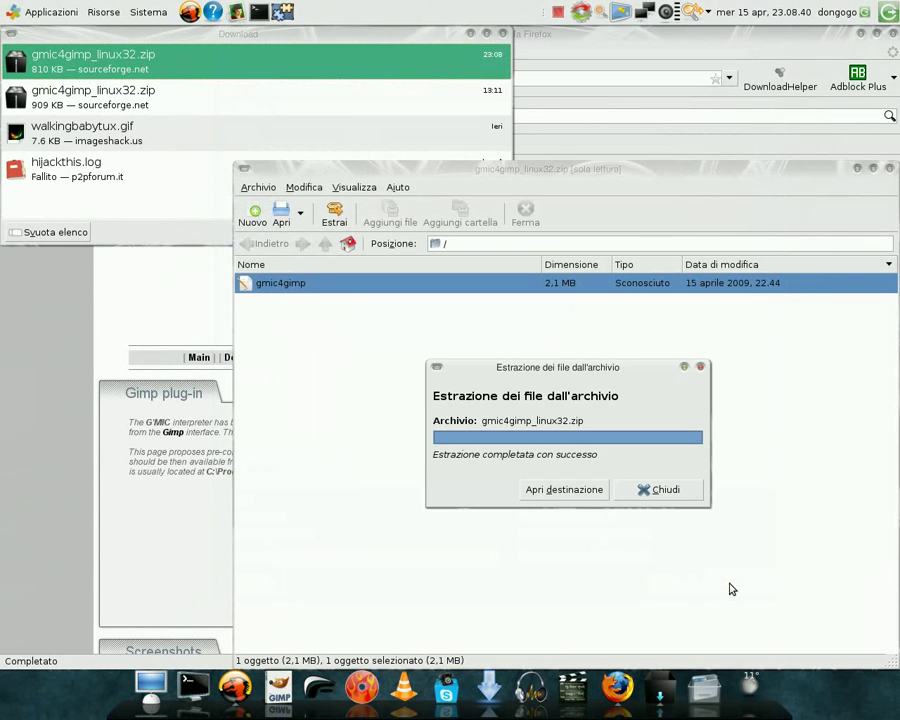
Dismiss the completion message, close the archive and Downloads windows, and minimize Firefox
left_click(674, 494)
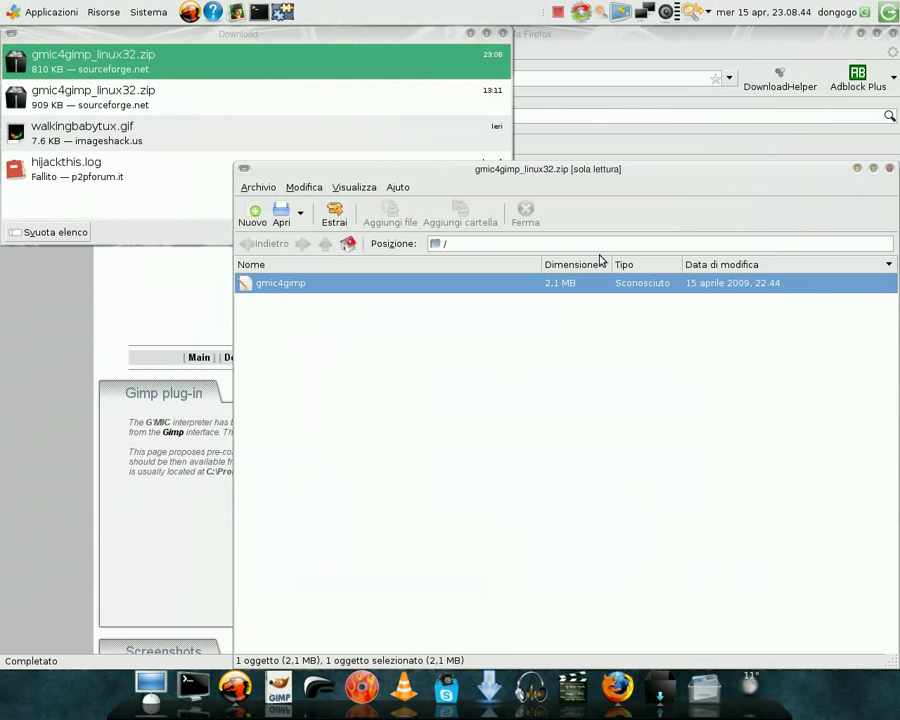
left_click_drag(880, 172, 745, 92)
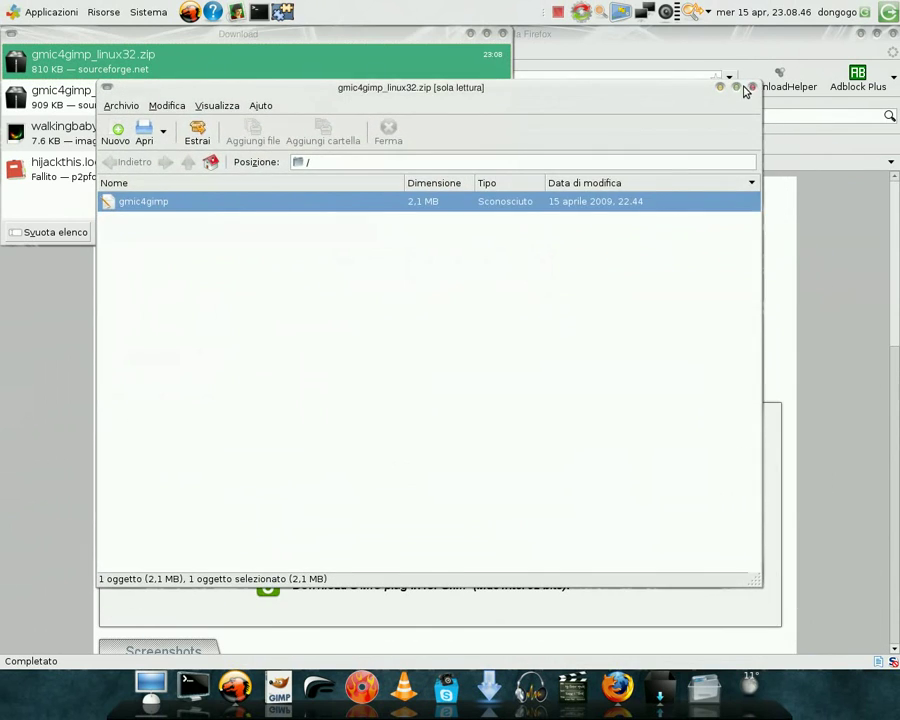
left_click(750, 88)
key("ctrl+w")
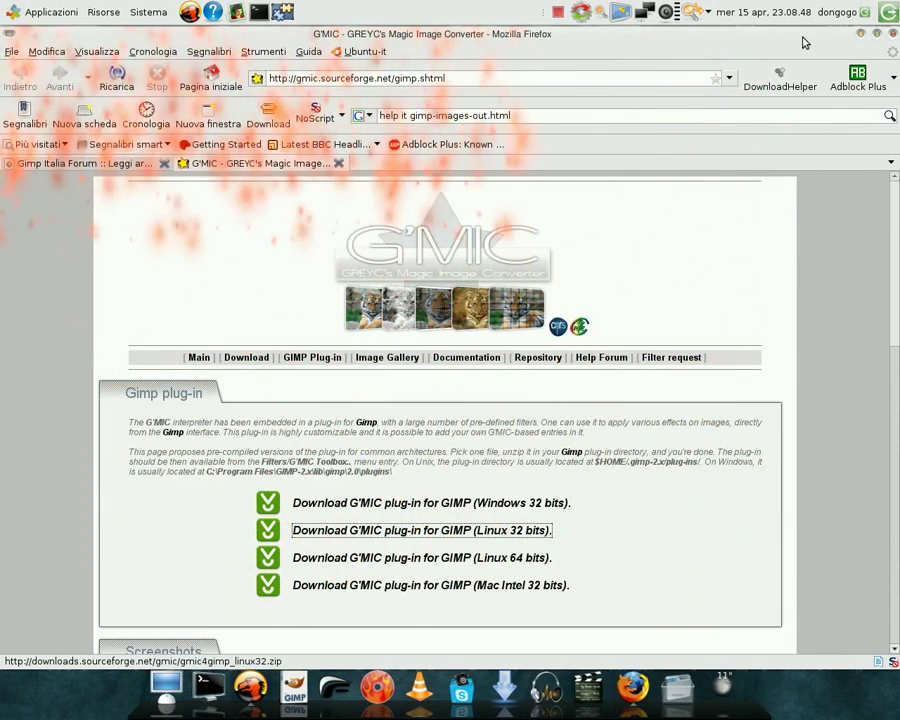
left_click(860, 33)
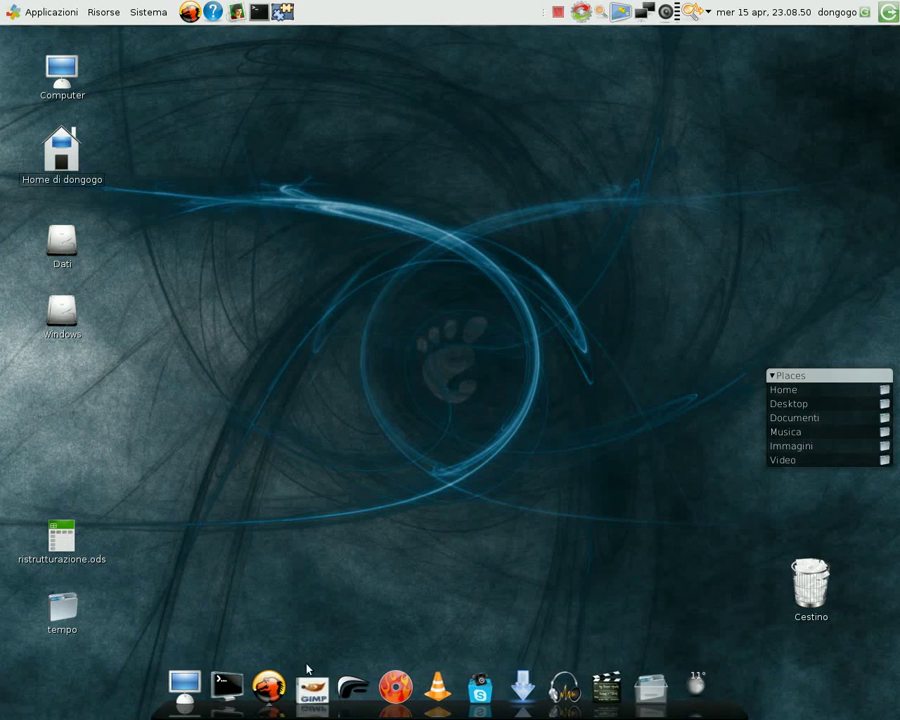
Launch GIMP and reopen 92620708_6928efedf0_o.jpg from File > Apri recenti
left_click(311, 686)
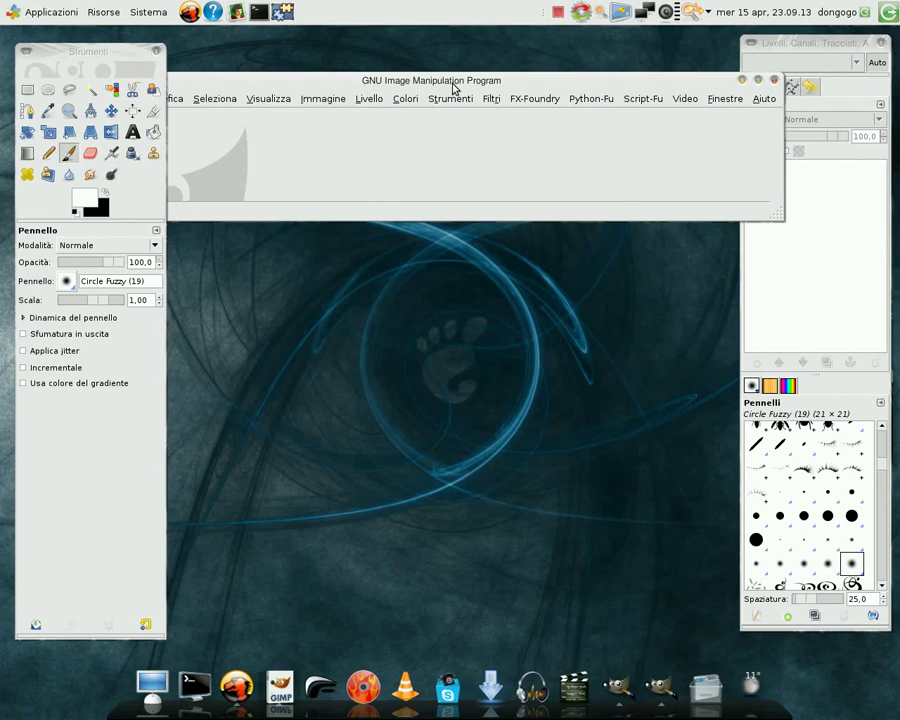
left_click_drag(456, 84, 485, 84)
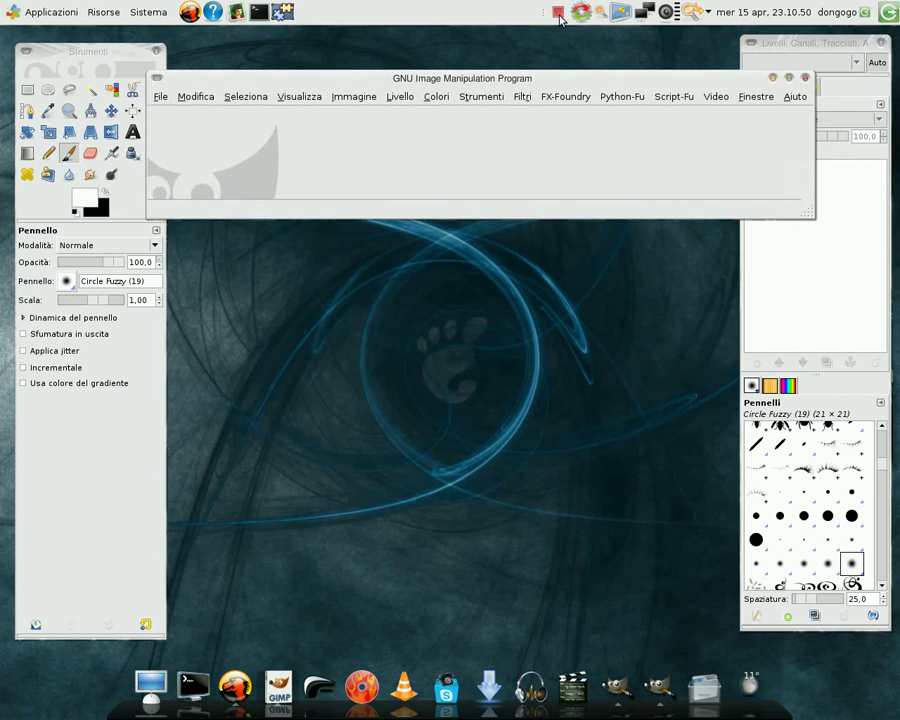
left_click(161, 98)
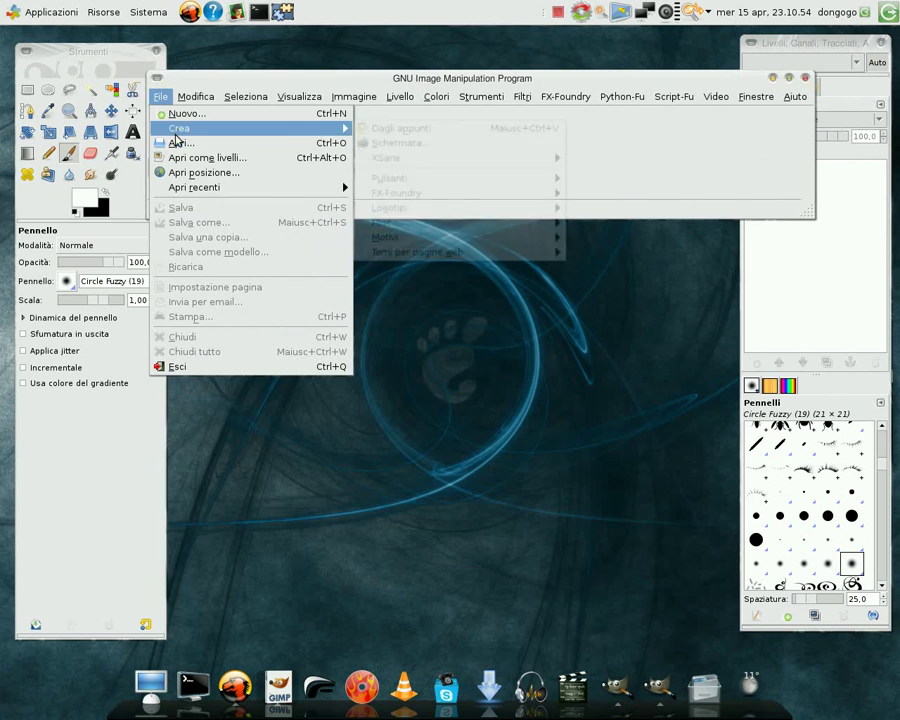
left_click(416, 191)
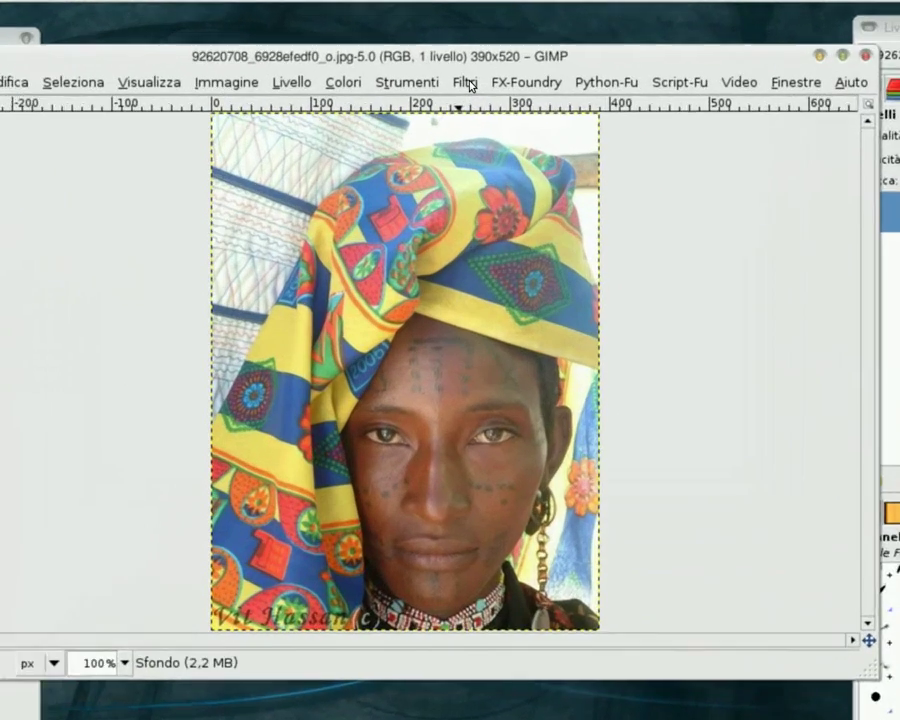
Choose G'MIC Toolbox... from the Filtri menu
left_click(466, 81)
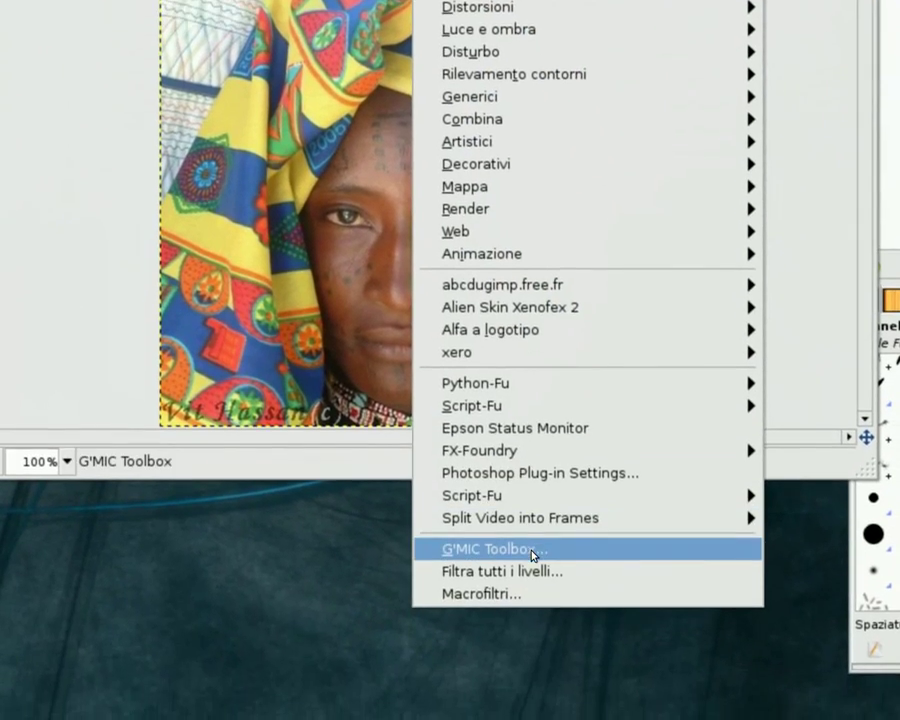
left_click(534, 554)
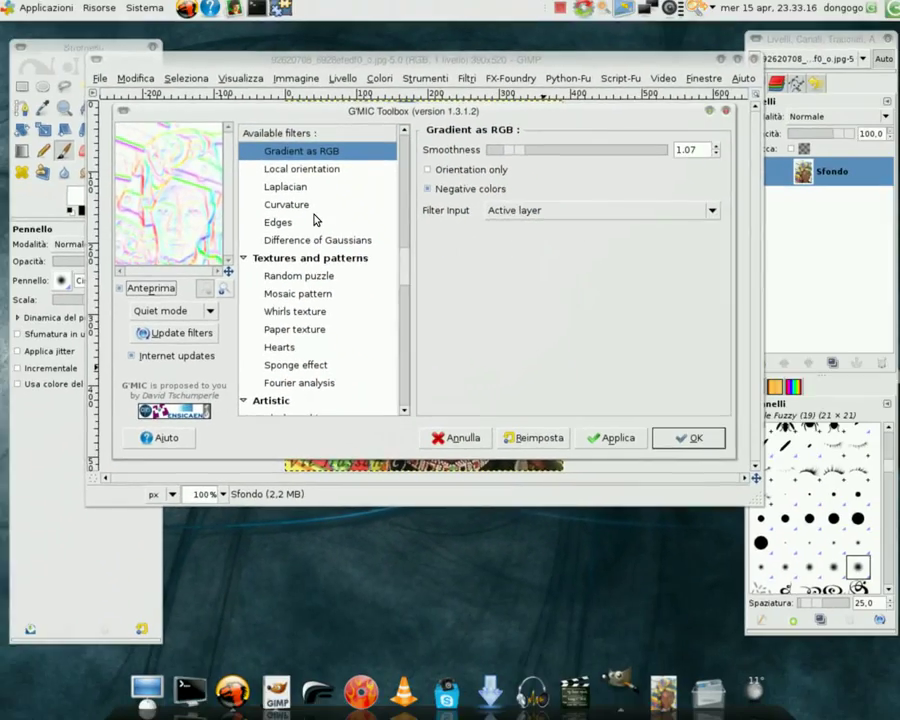
Maximize the G'MIC Toolbox and preview Enhancement > Anisotropic smoothing
left_click(704, 114)
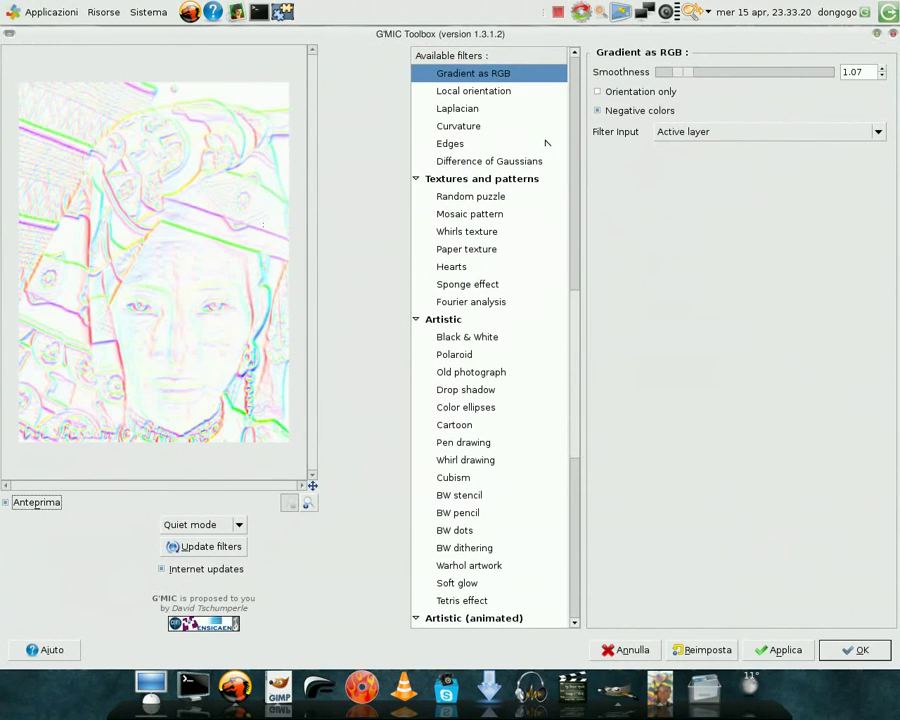
left_click_drag(575, 321, 603, 52)
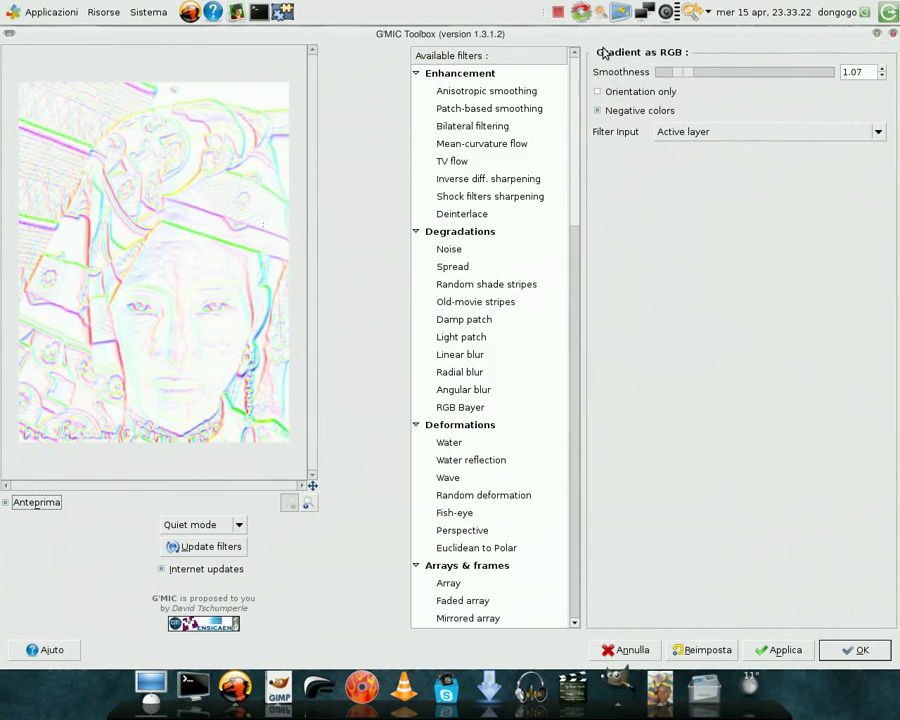
left_click(469, 93)
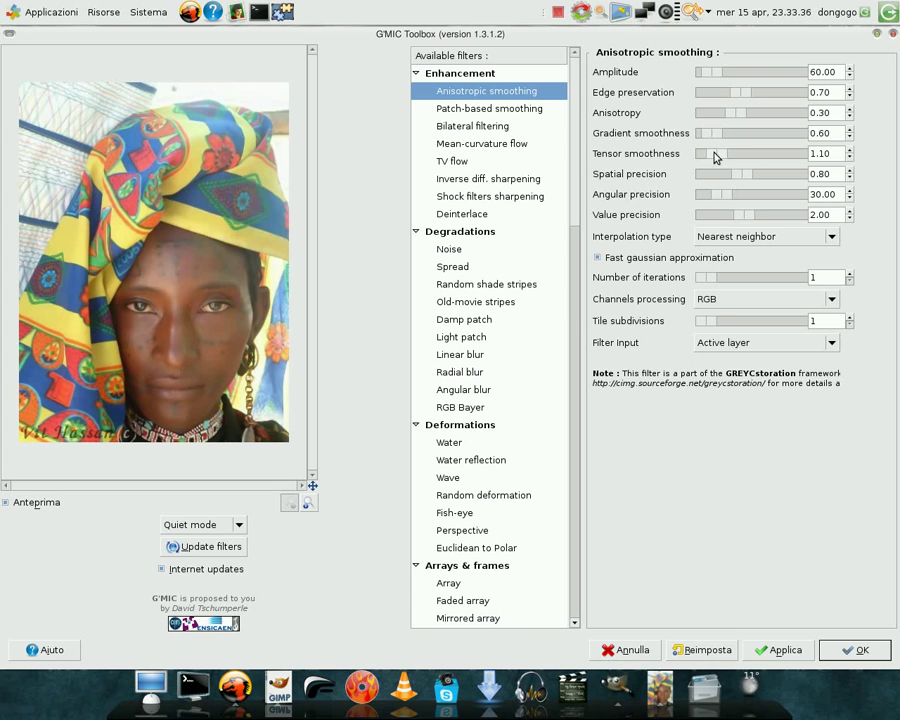
Raise Gradient smoothness to about 2.34, then preview Patch-based smoothing, Bilateral filtering and Mean-curvature flow
left_click_drag(711, 138, 727, 136)
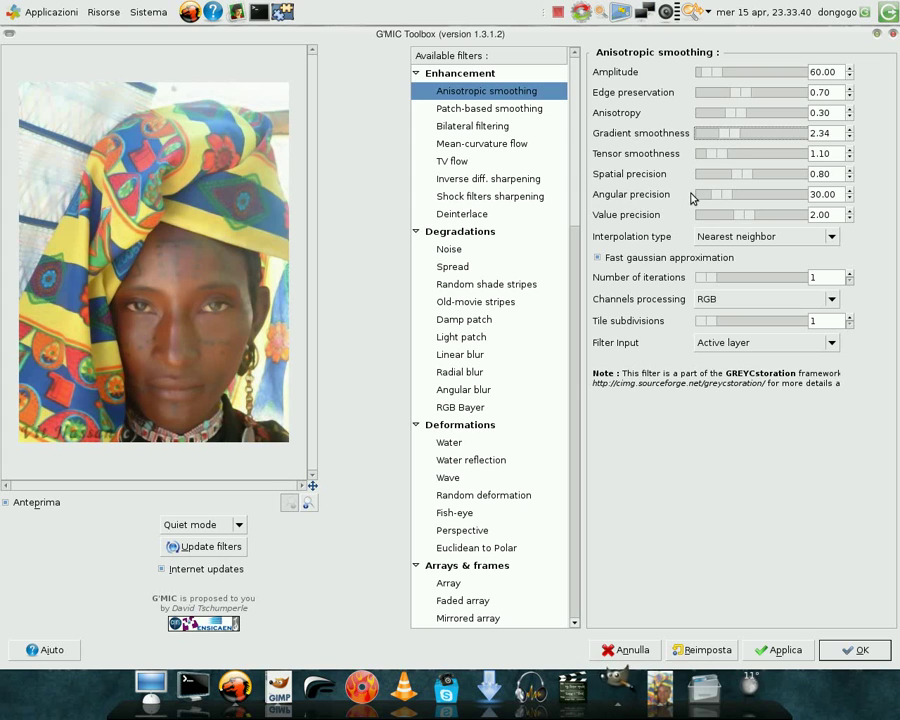
left_click(483, 109)
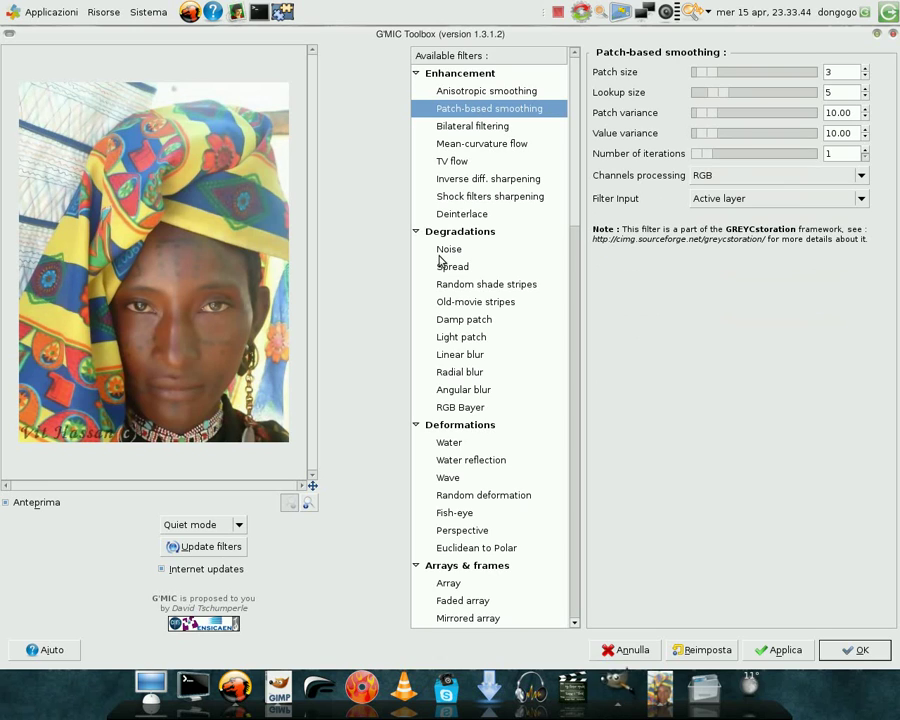
left_click(459, 130)
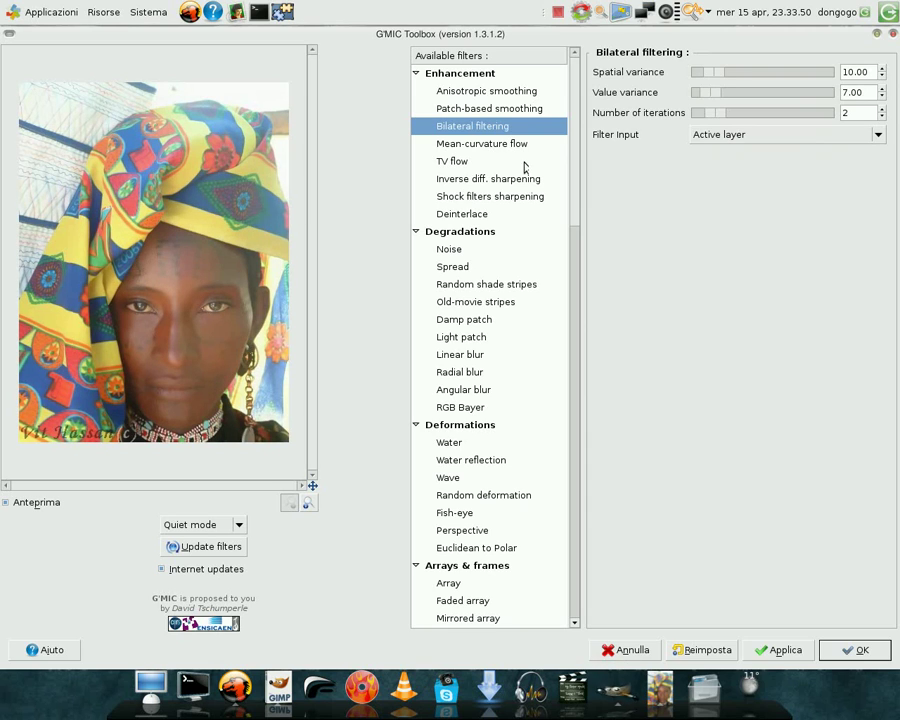
left_click(462, 146)
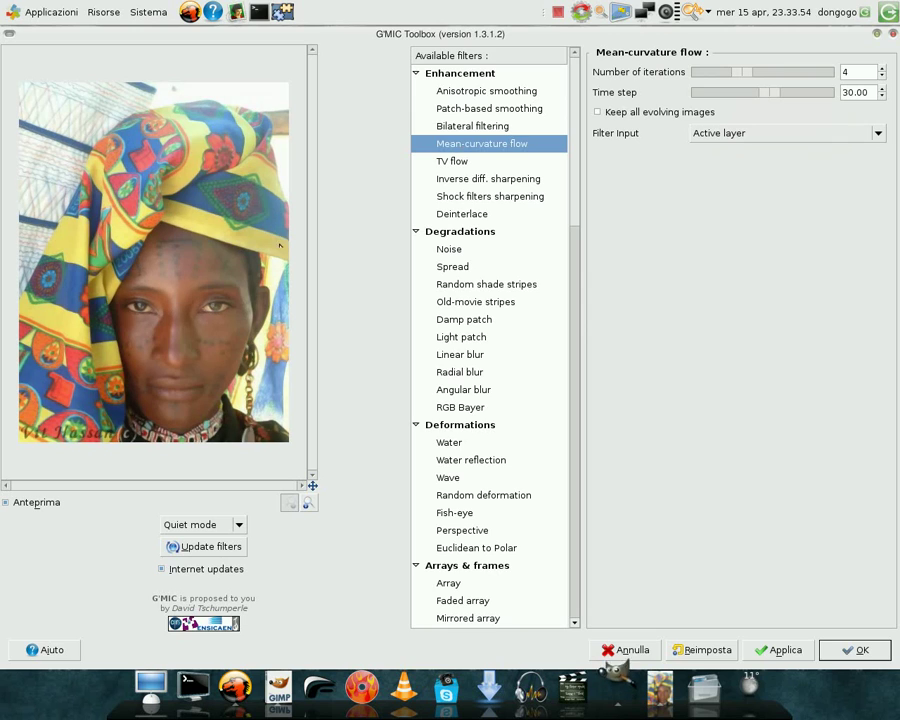
Preview TV flow, Inverse diff. sharpening, Shock filters sharpening, then Degradations > Noise
left_click(459, 163)
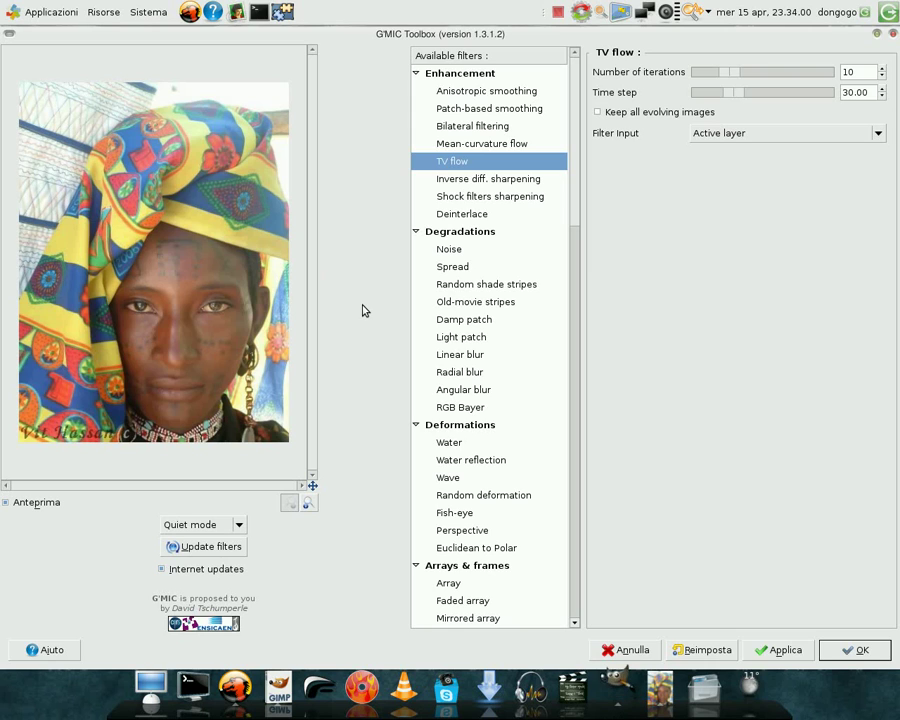
left_click(477, 180)
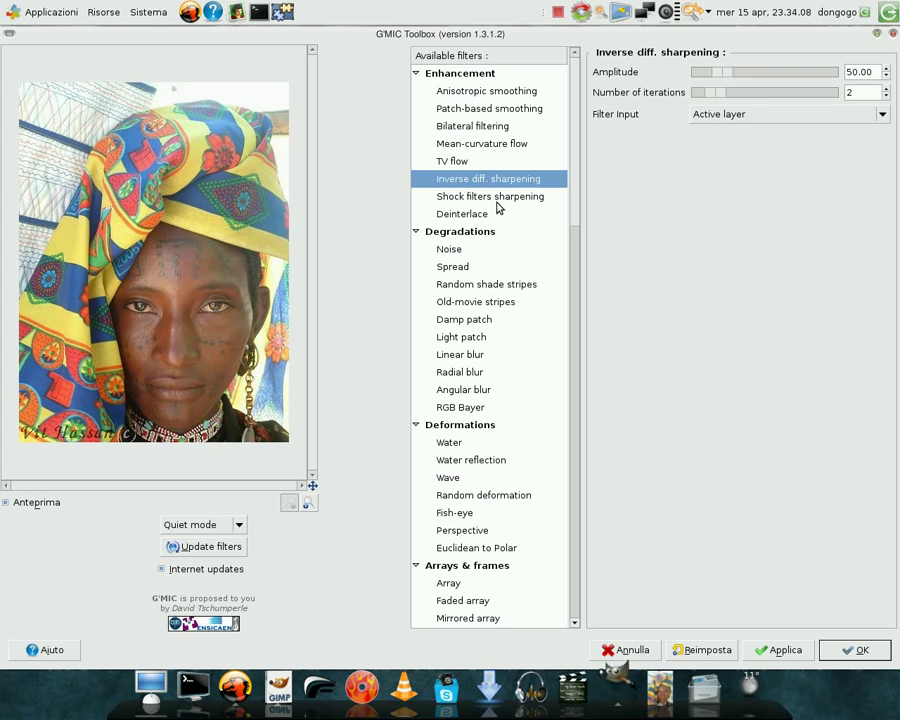
left_click(497, 198)
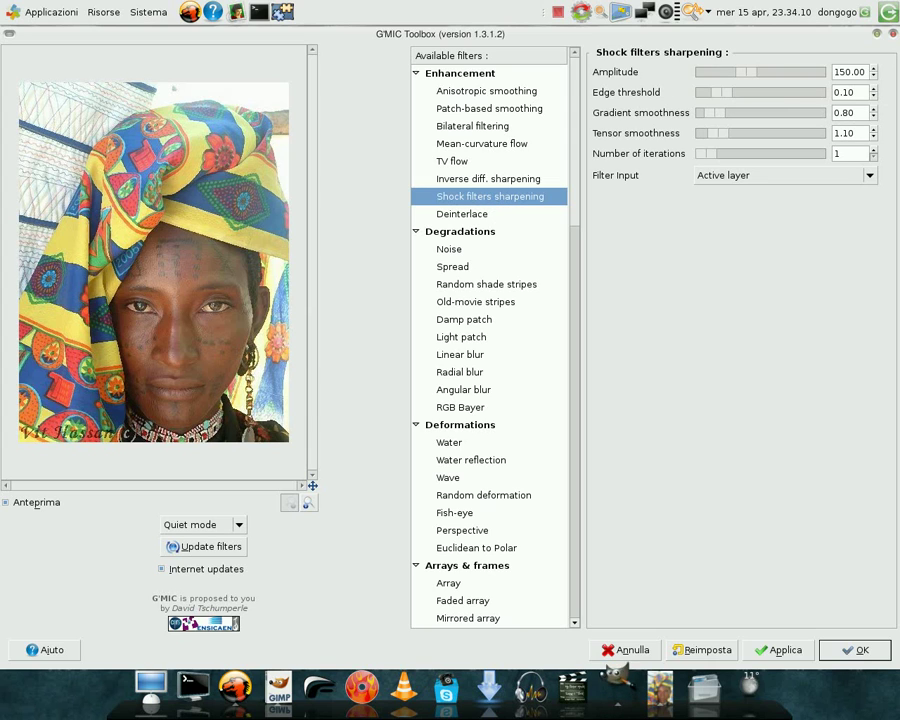
left_click(456, 251)
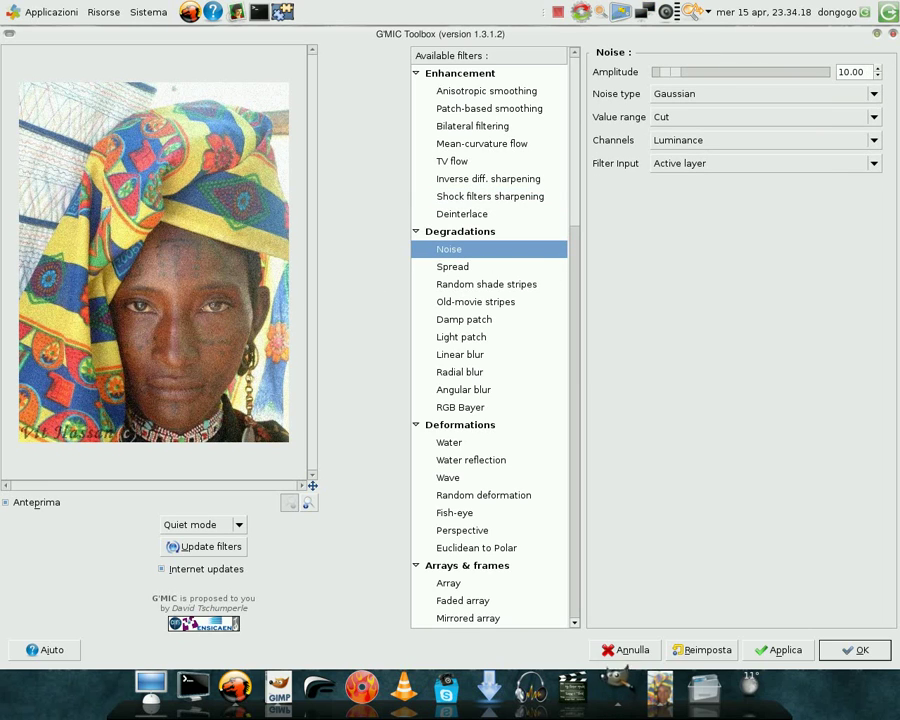
Set Noise type to Uniform, zoom the preview onto the face, then preview Spread
left_click(700, 95)
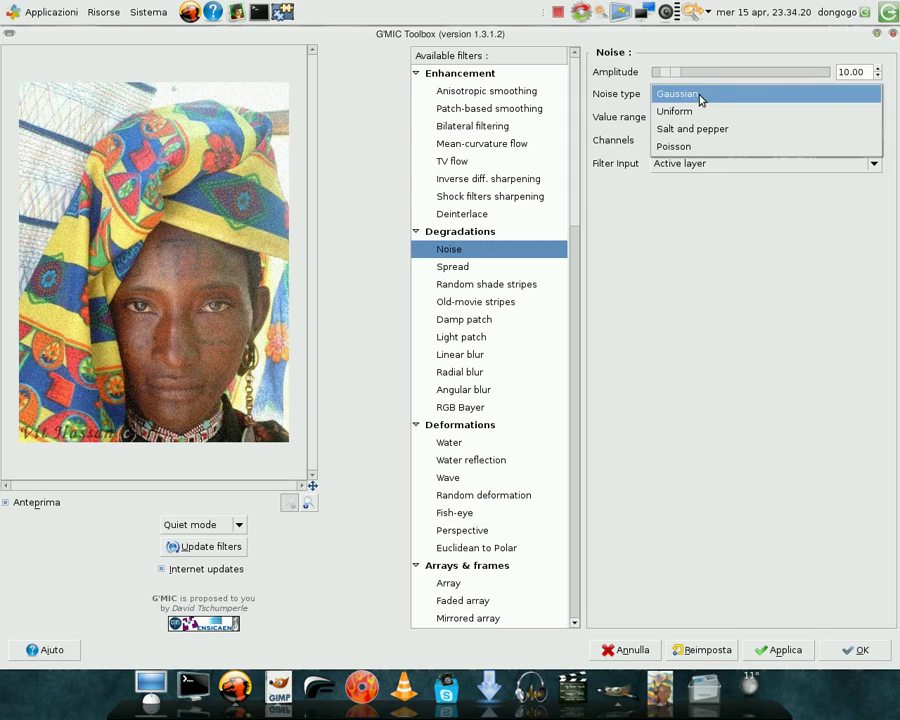
left_click(695, 111)
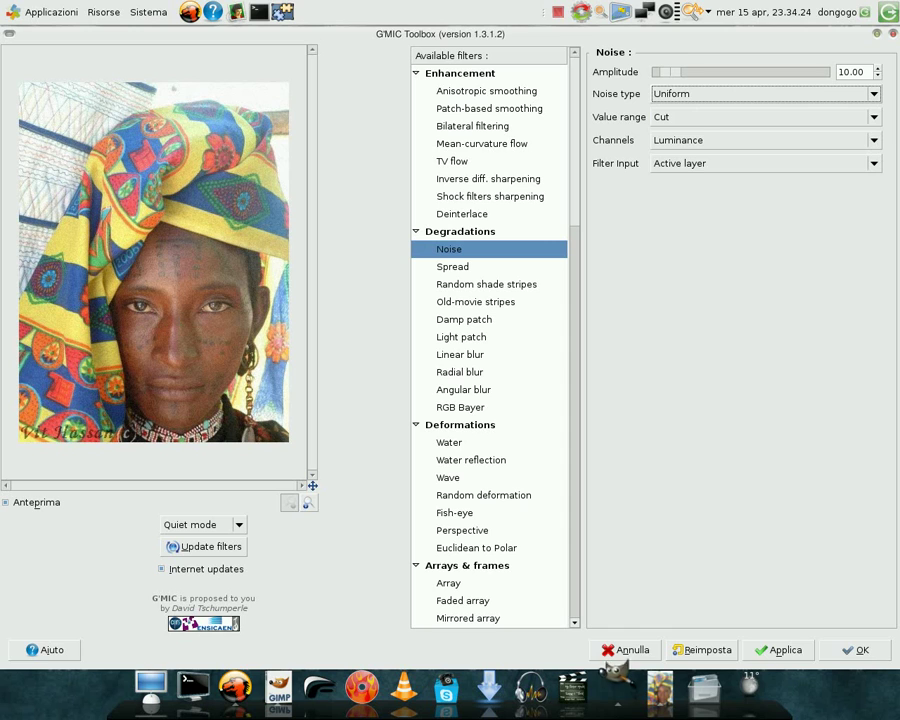
left_click(307, 501)
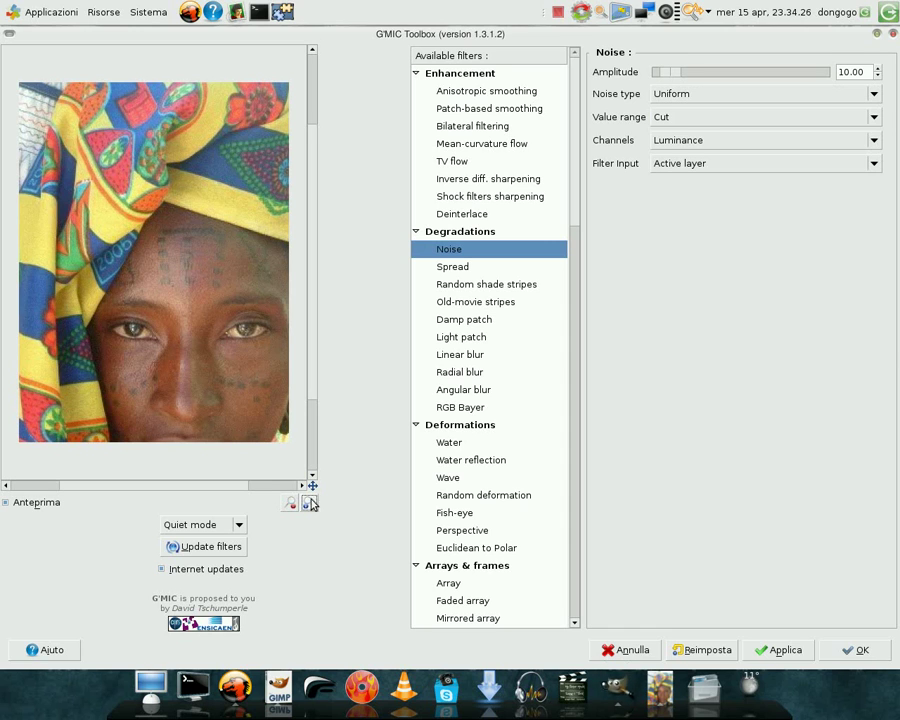
scroll(268, 372, "down", 3)
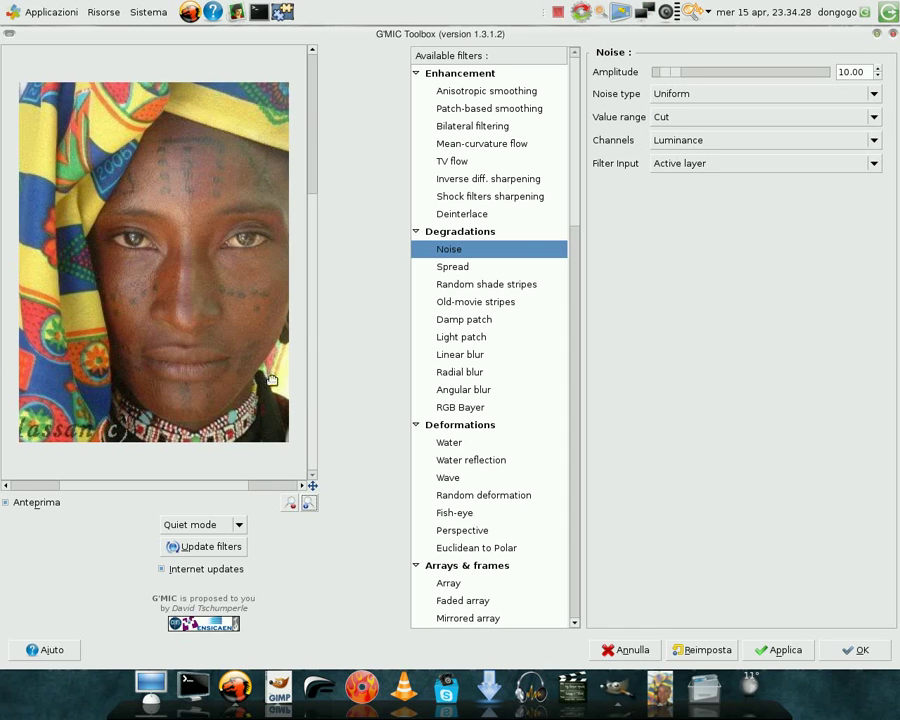
left_click(460, 268)
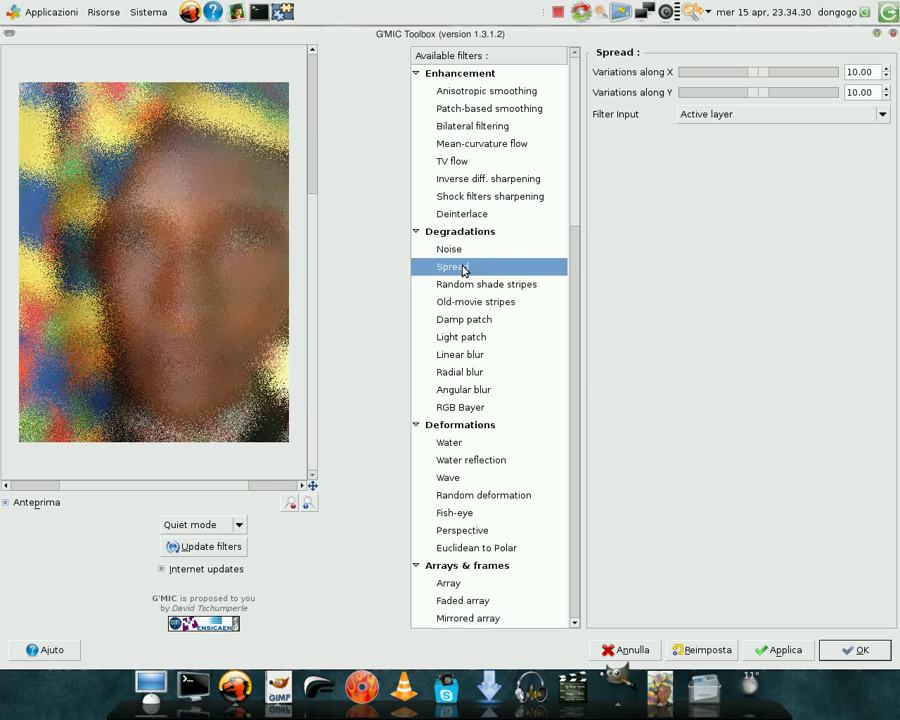